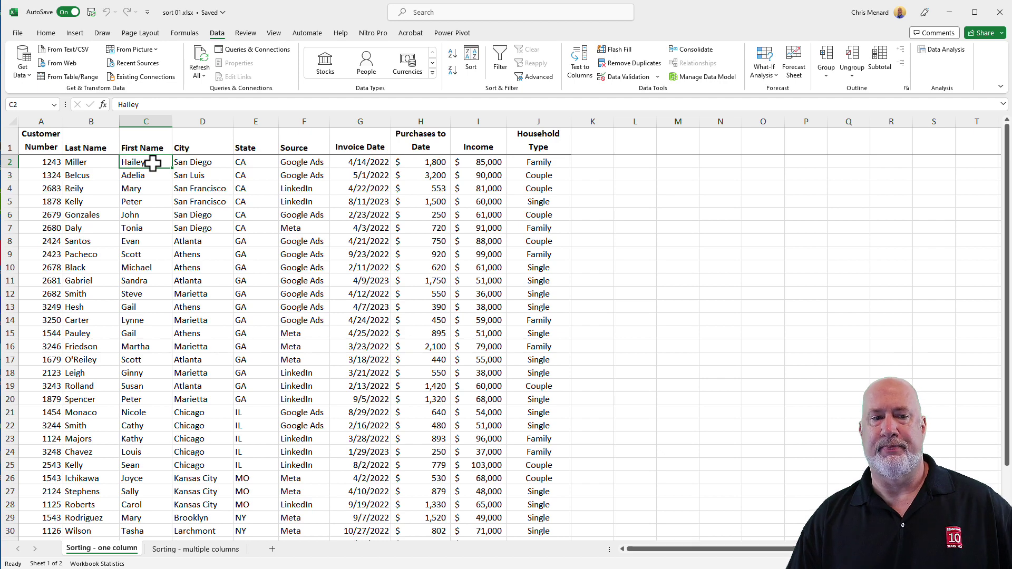
- Look through the Home tab's Sort & Filter options, then return to the Data tab
click(47, 34)
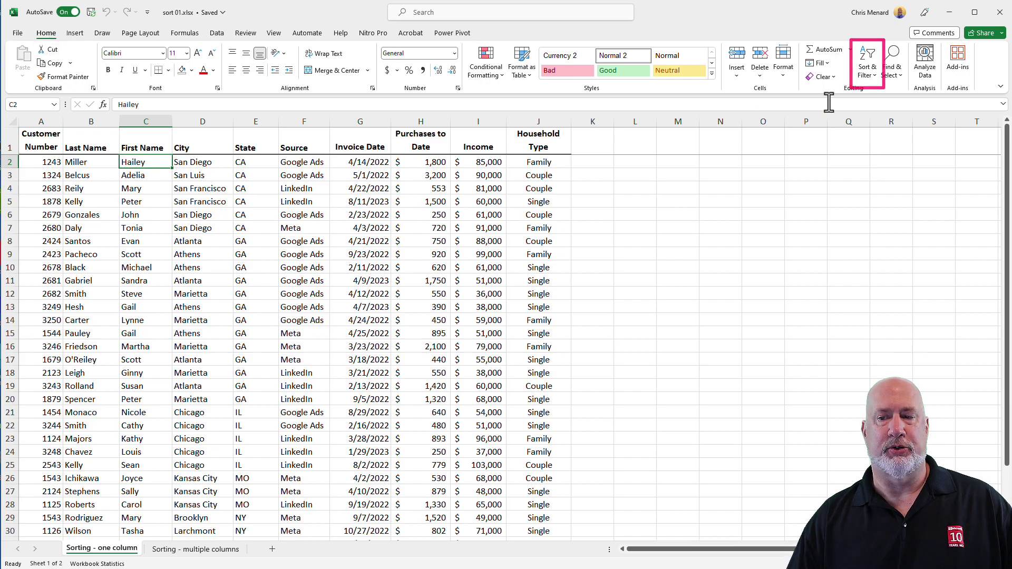
click(869, 78)
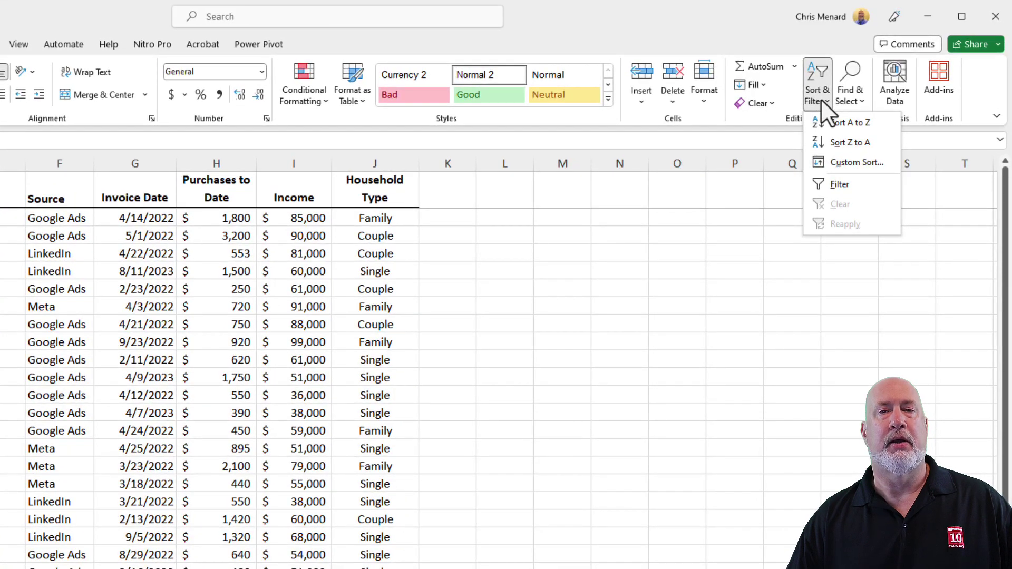
click(821, 99)
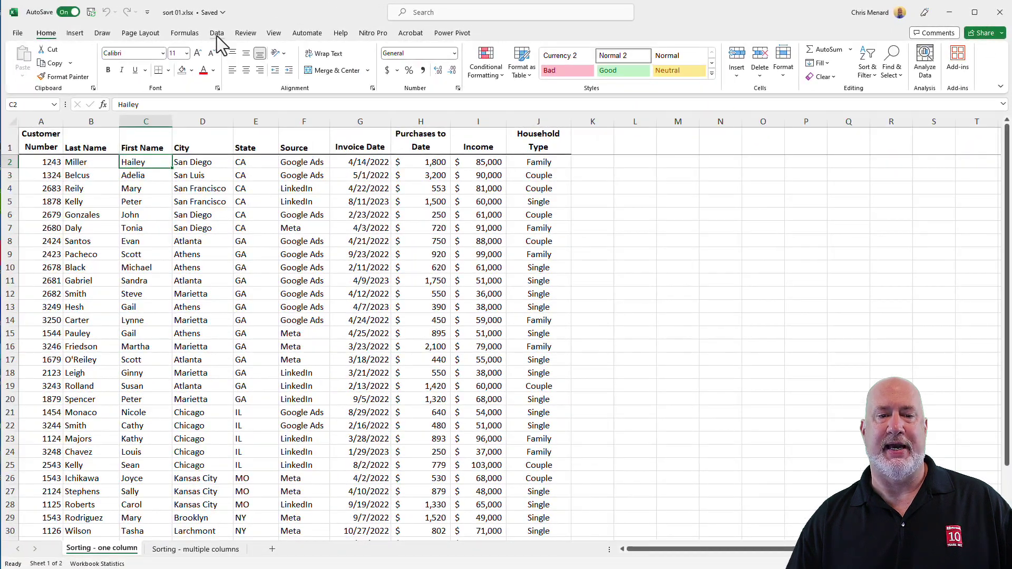
click(30, 41)
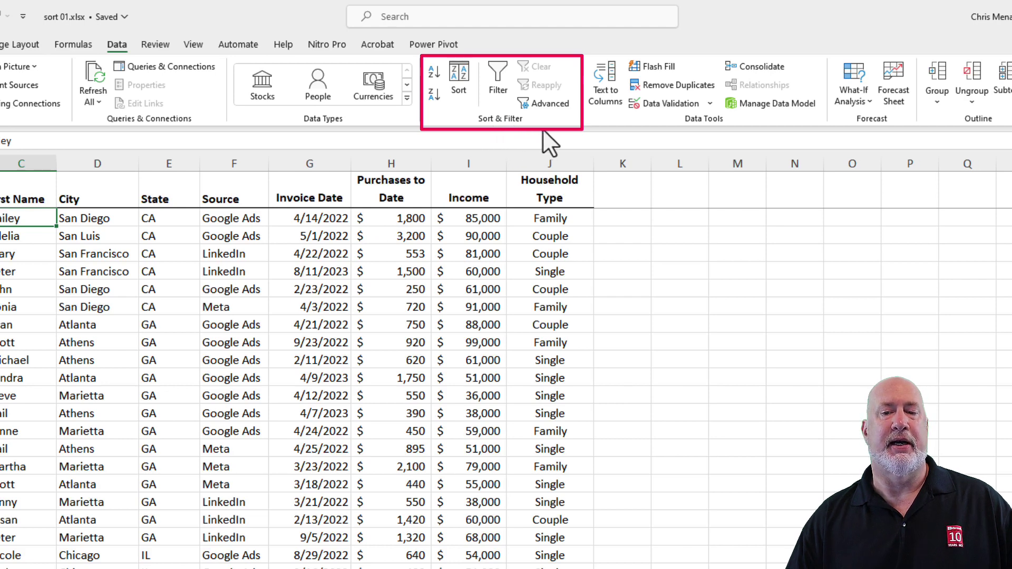
- Sort the customer table A to Z by Last Name, Belcus through Smith
click(266, 256)
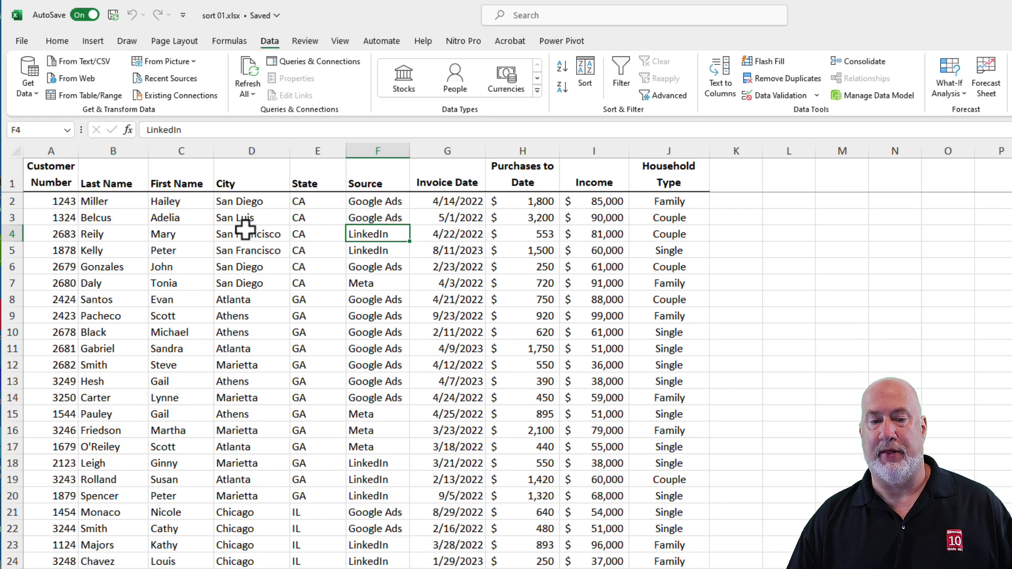
right_click(124, 218)
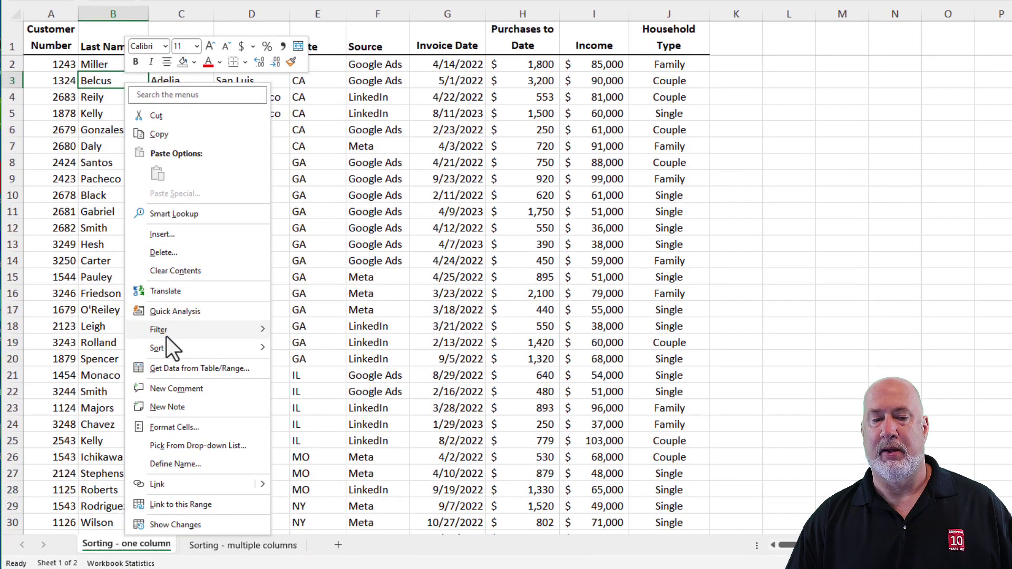
mouse_move(166, 474)
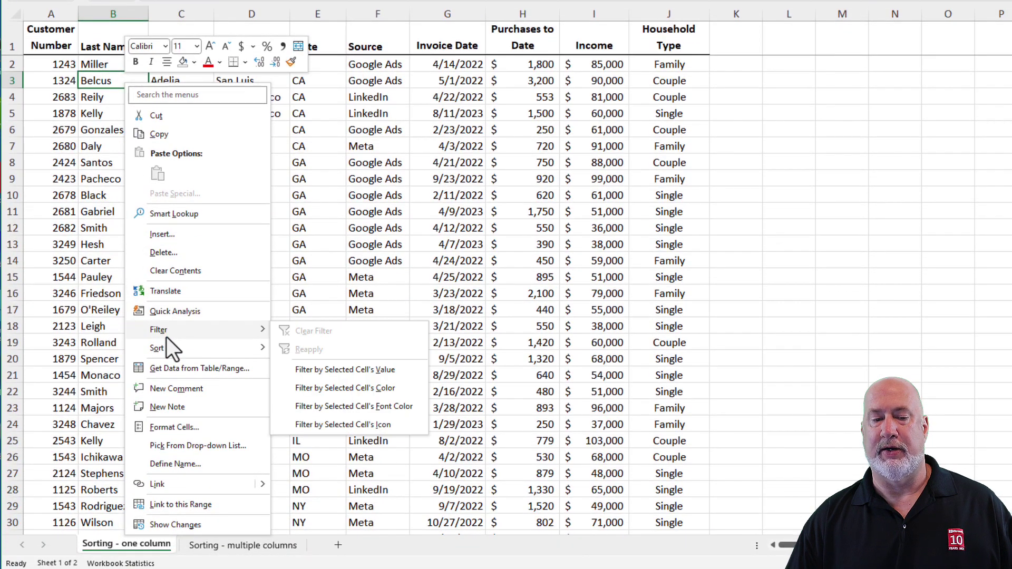
mouse_move(165, 350)
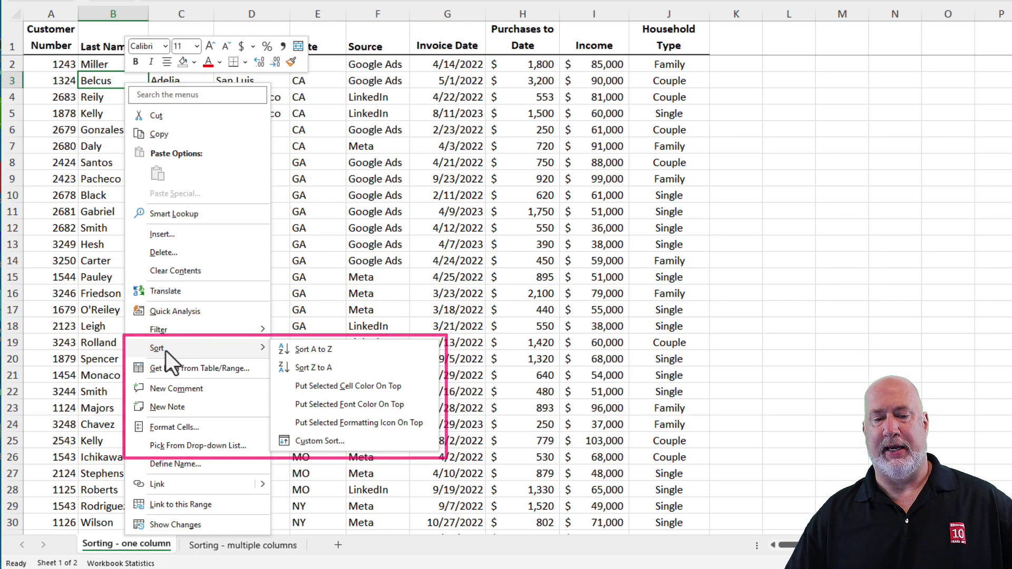
mouse_move(215, 350)
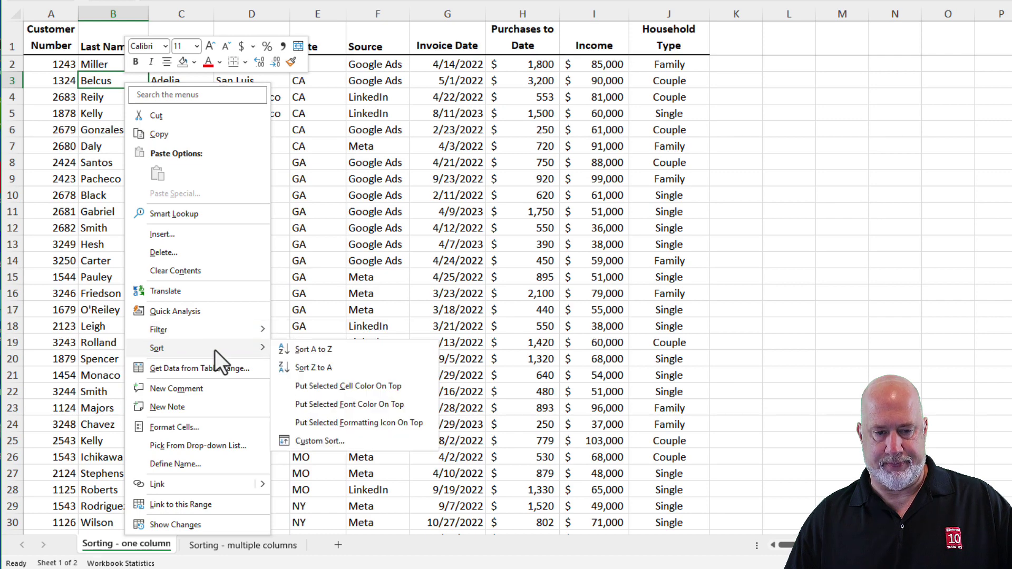
click(320, 350)
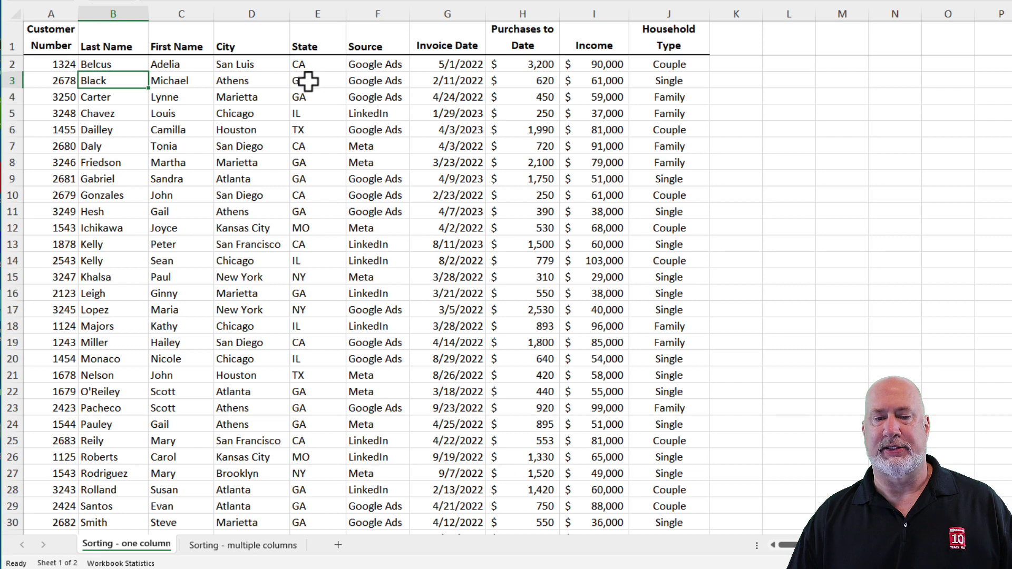
- Sort the customer table A to Z by City
right_click(255, 81)
mouse_move(309, 347)
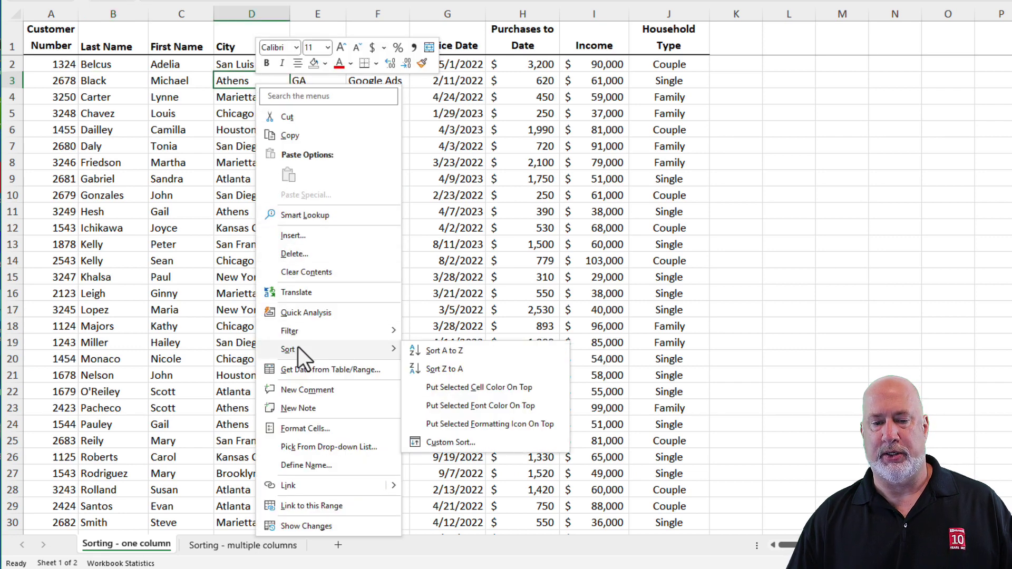
click(436, 351)
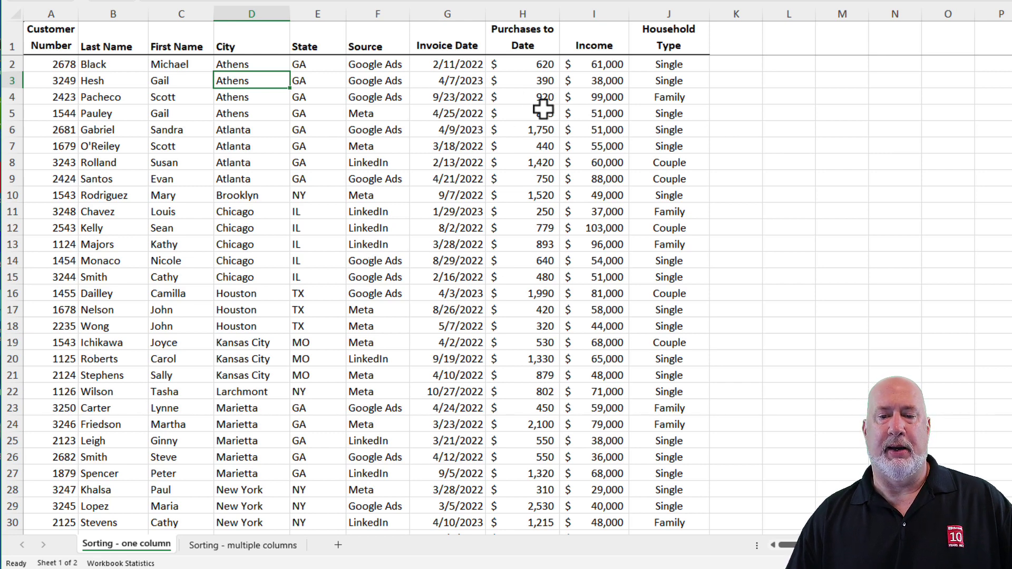
- Re-sort the table by Purchases to Date, largest first, starting at $3,200
click(520, 80)
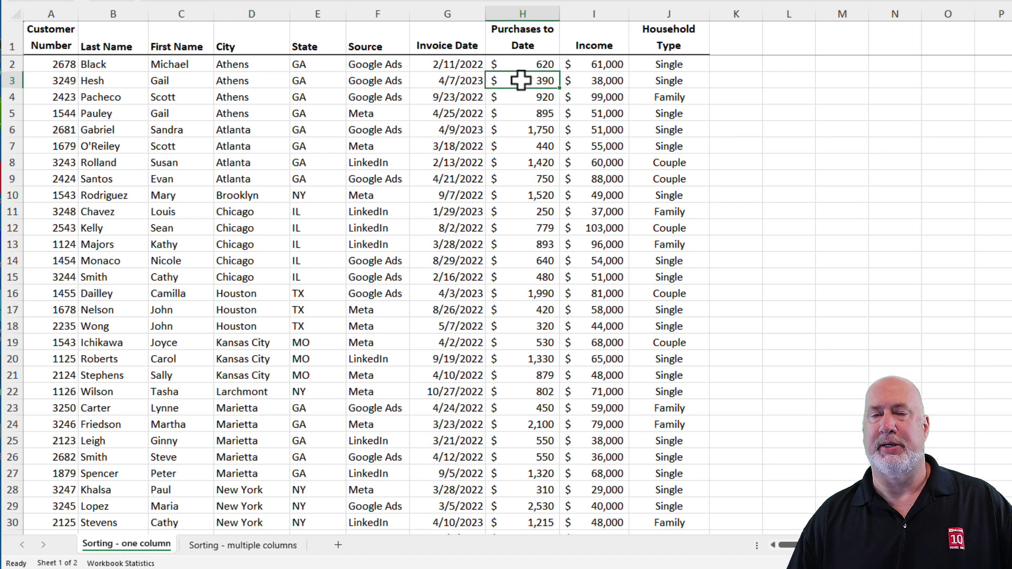
right_click(521, 81)
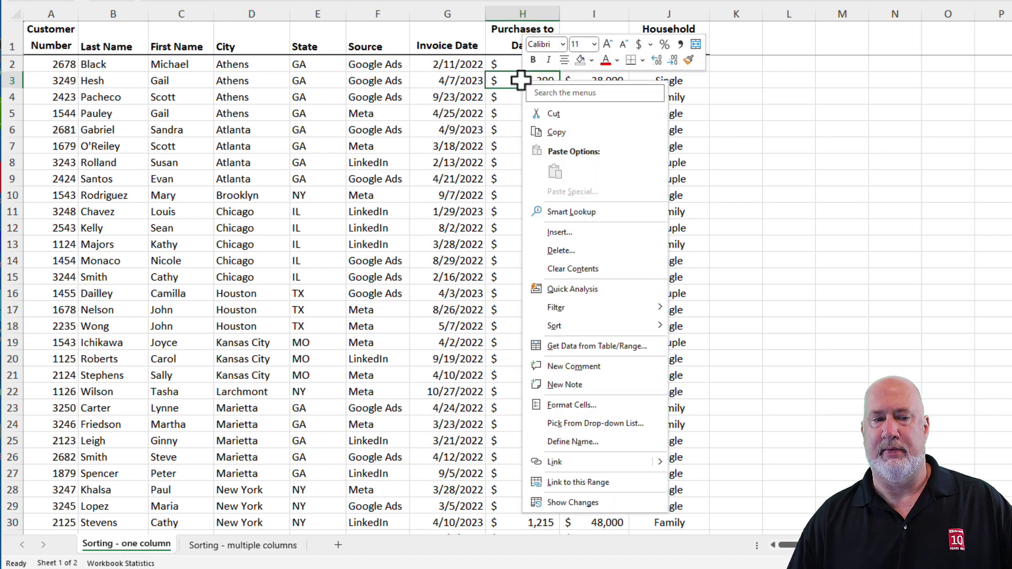
mouse_move(555, 319)
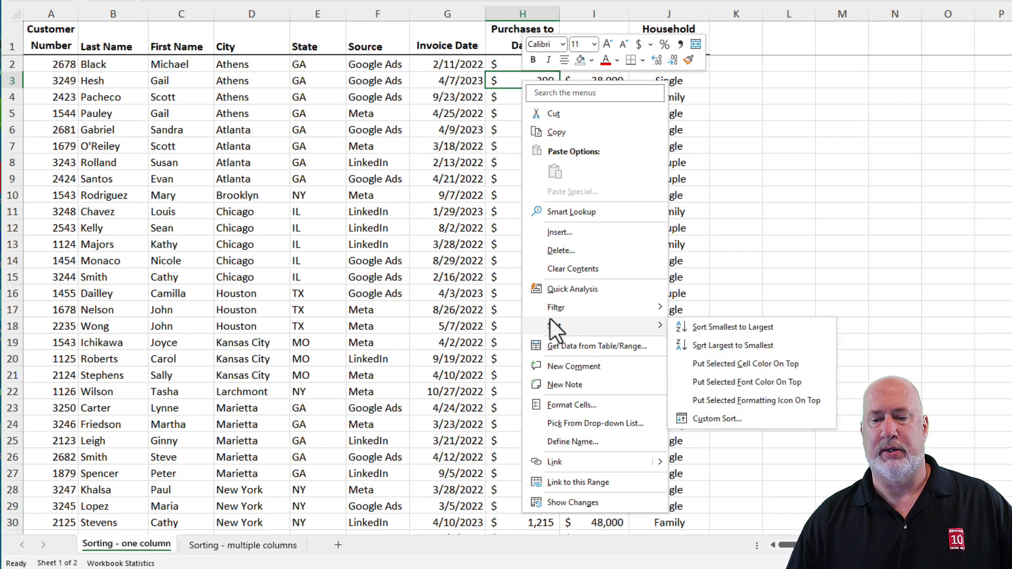
click(726, 349)
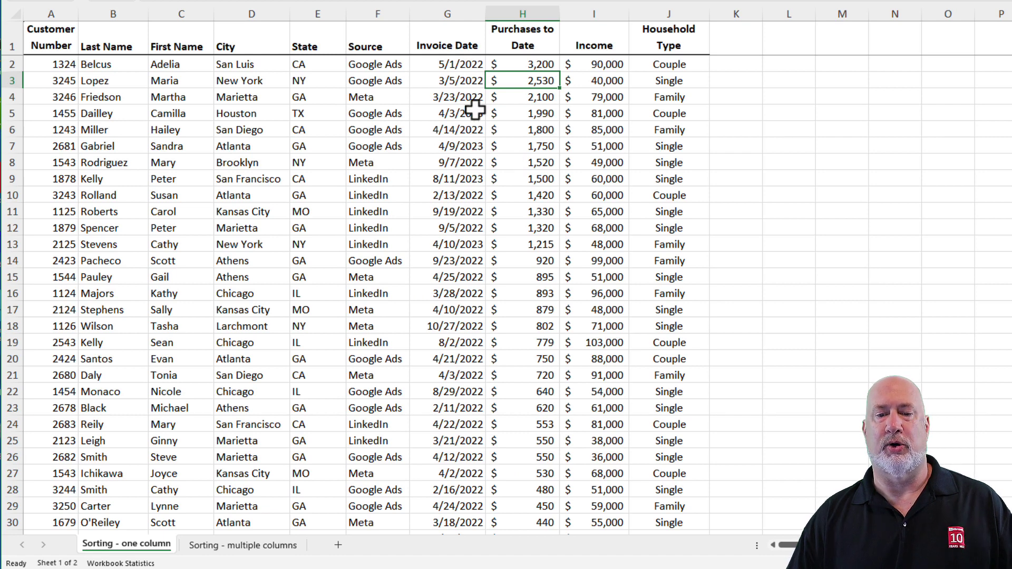
- Sort the table by Invoice Date oldest first, then select the two earliest dates
click(445, 83)
right_click(446, 83)
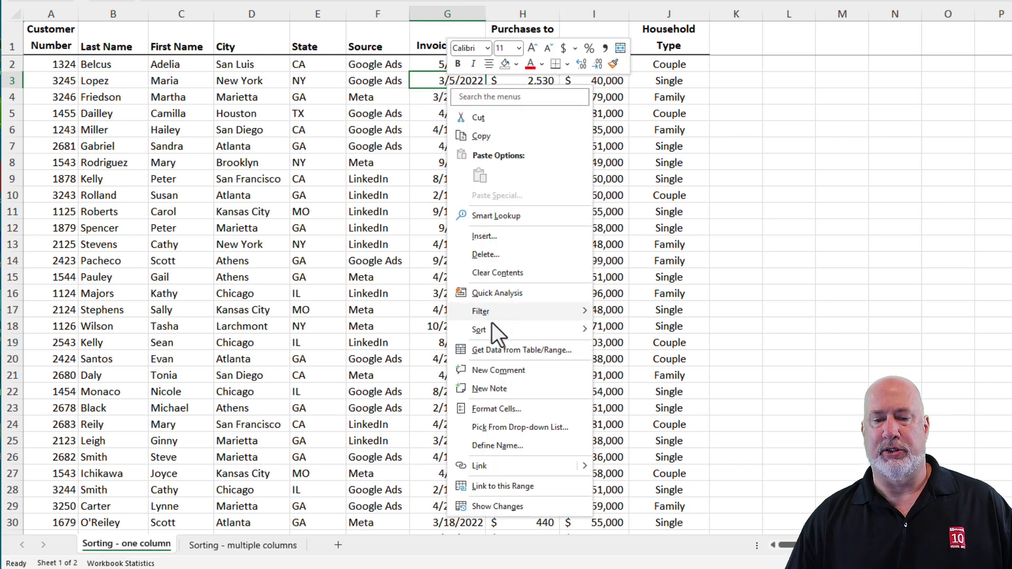
mouse_move(571, 334)
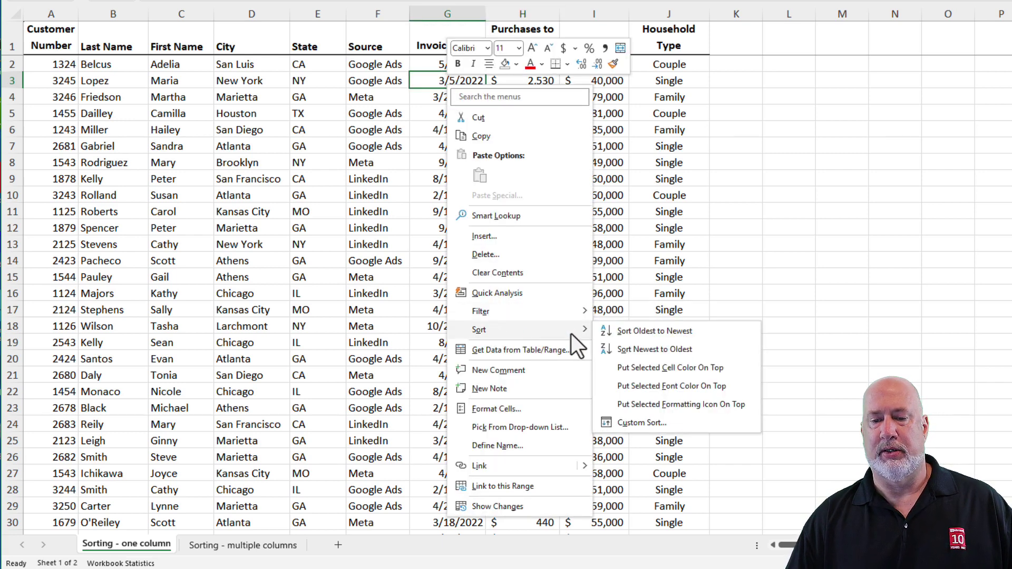
click(657, 332)
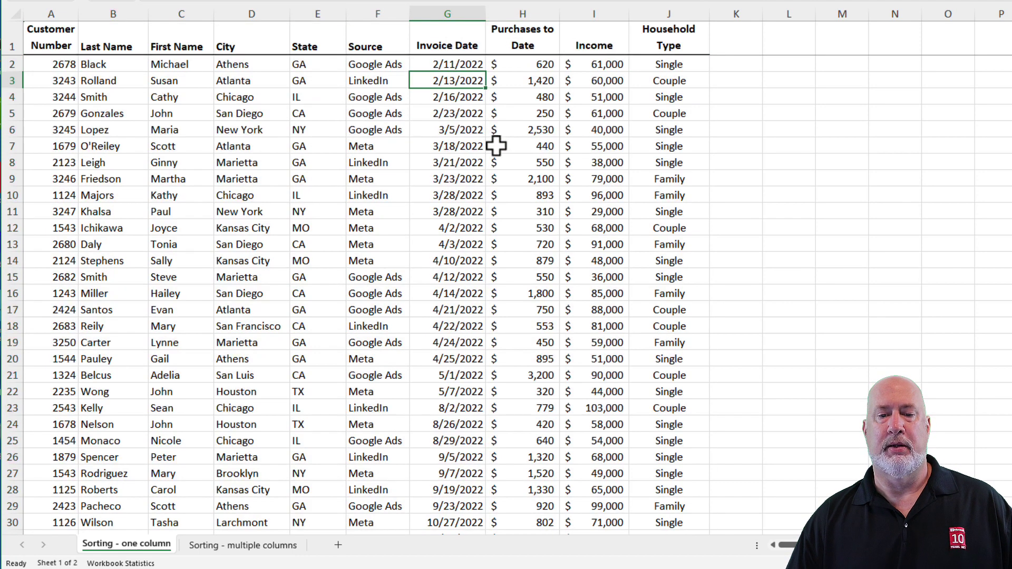
click(460, 64)
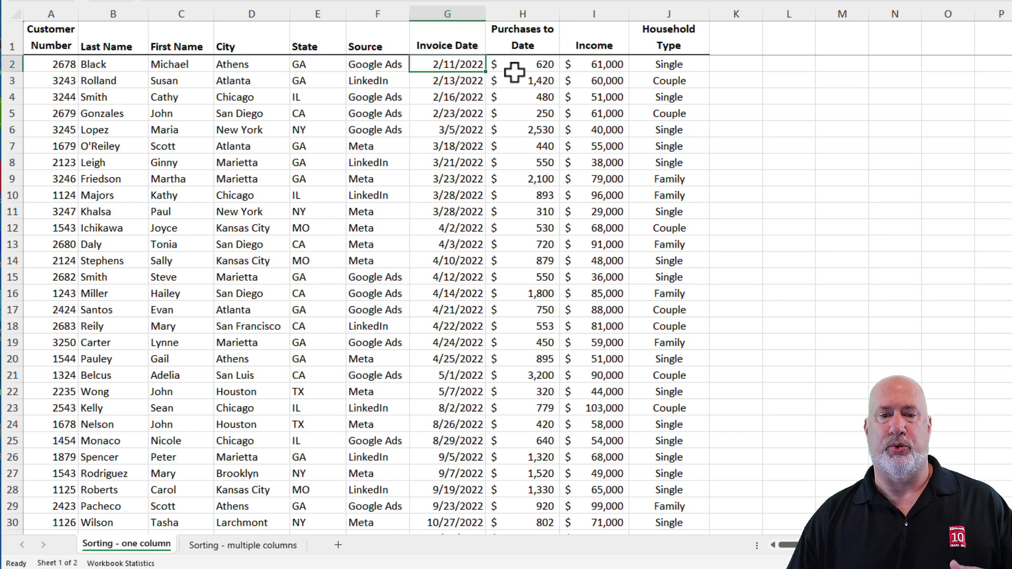
click(459, 82)
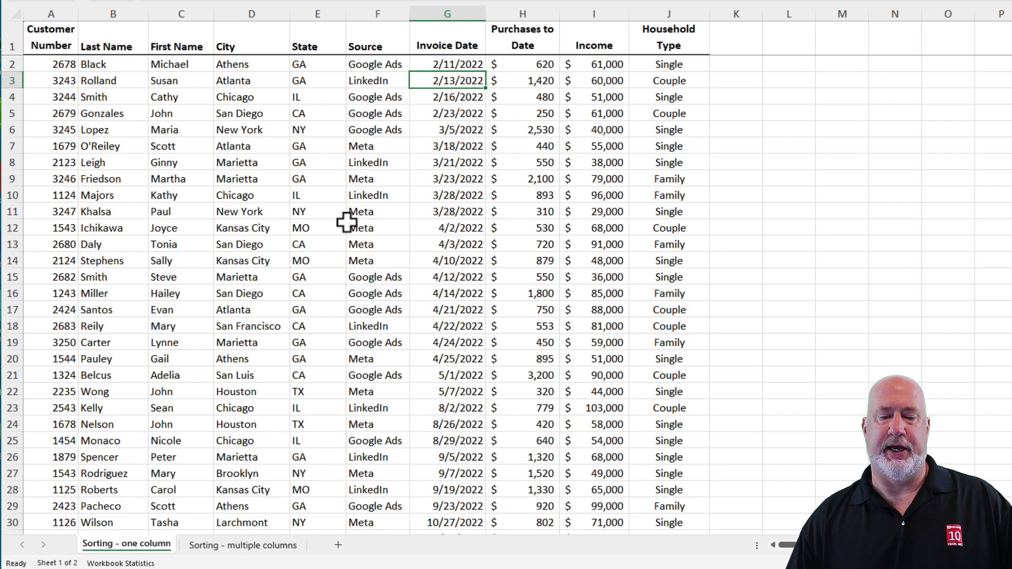
- Go to the 'Sorting - multiple columns' sheet and select a cell in its customer table
click(261, 546)
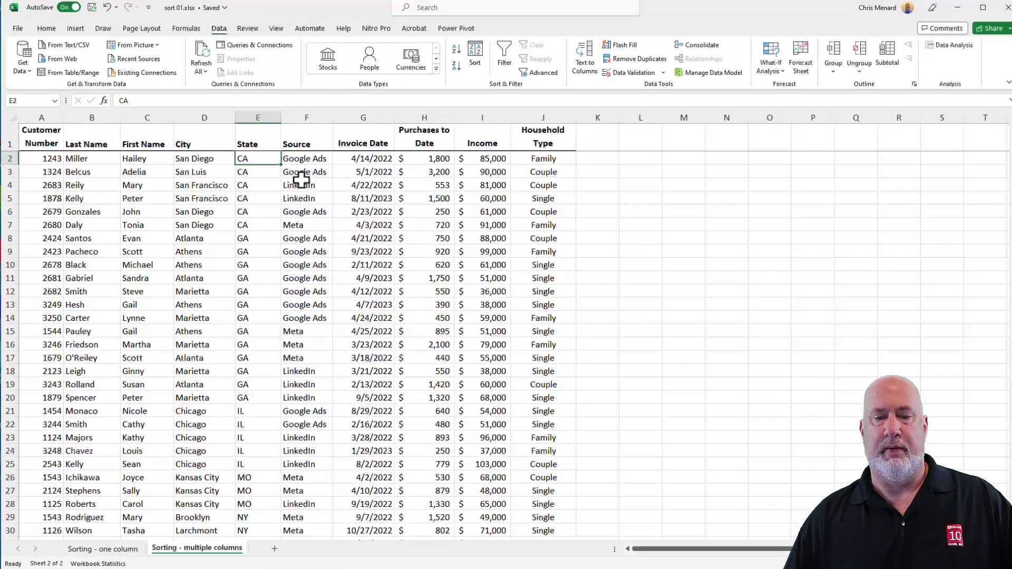
click(301, 198)
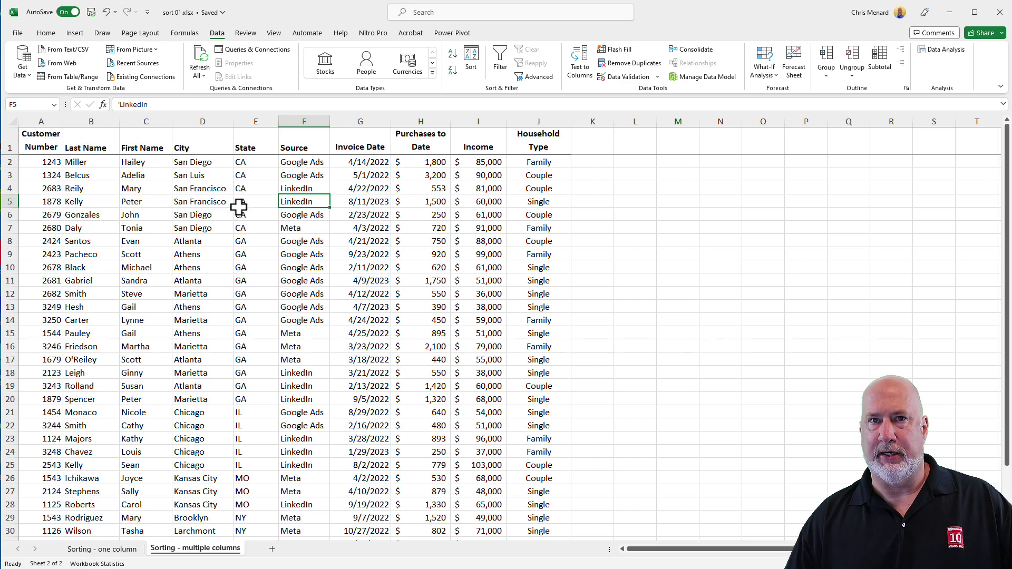
click(101, 174)
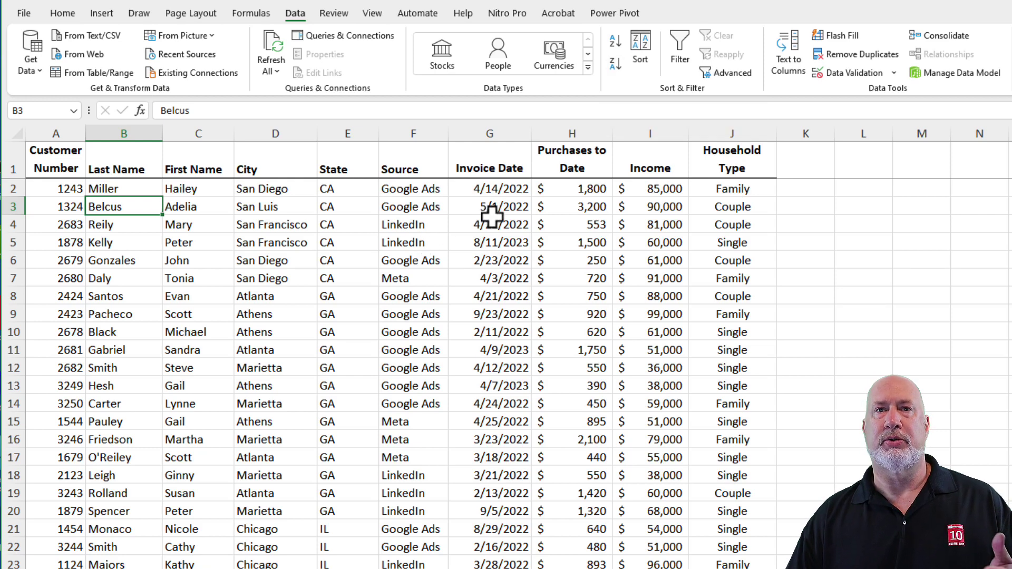
- Start a custom sort with State as the first level and City as the second
click(644, 62)
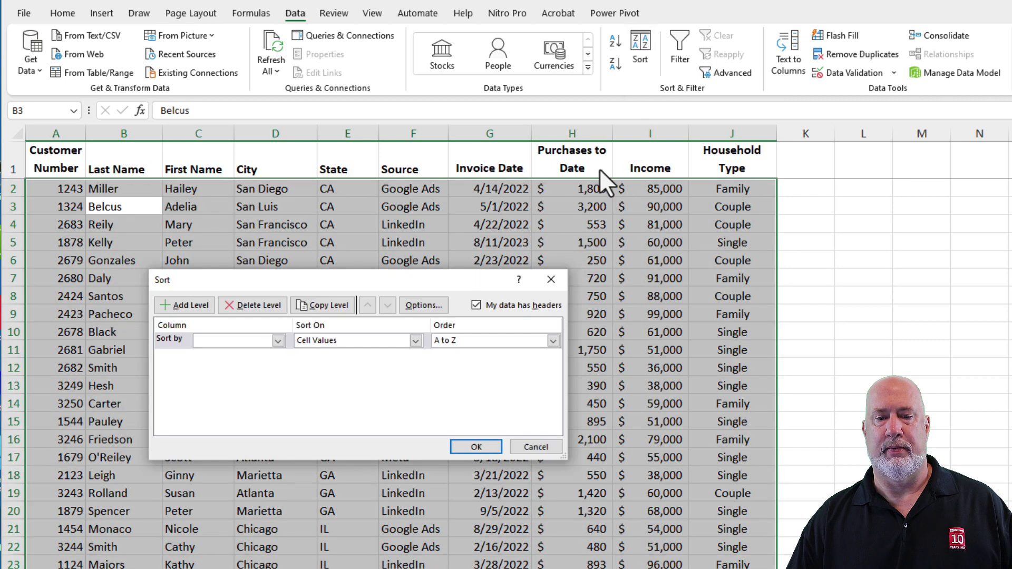
drag(432, 286, 485, 269)
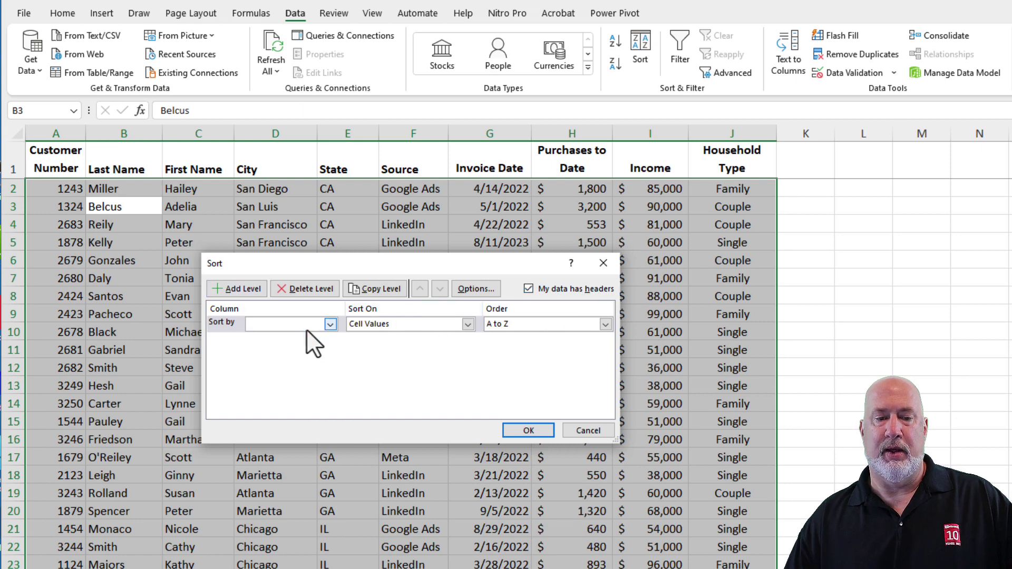
click(329, 324)
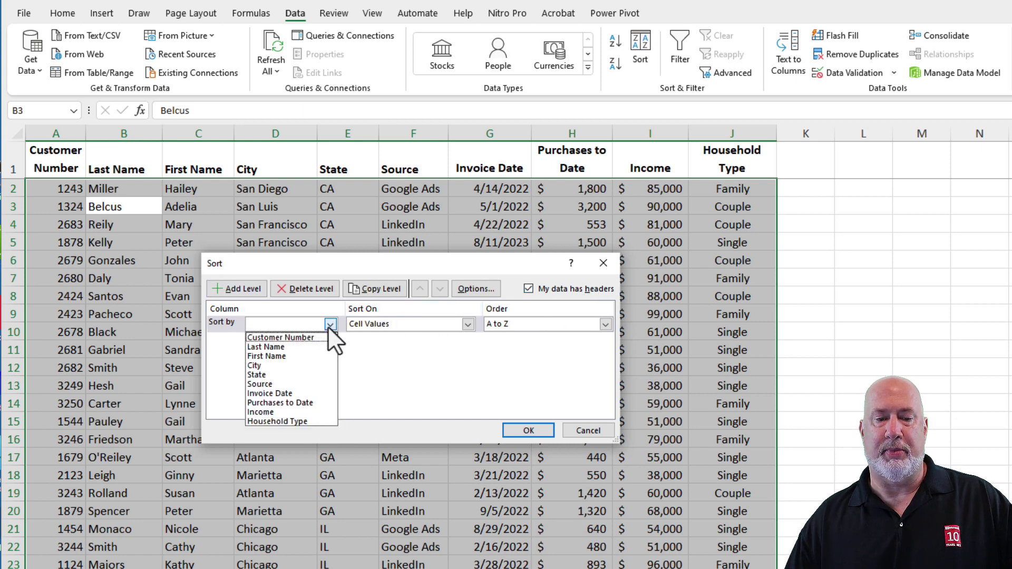
click(295, 375)
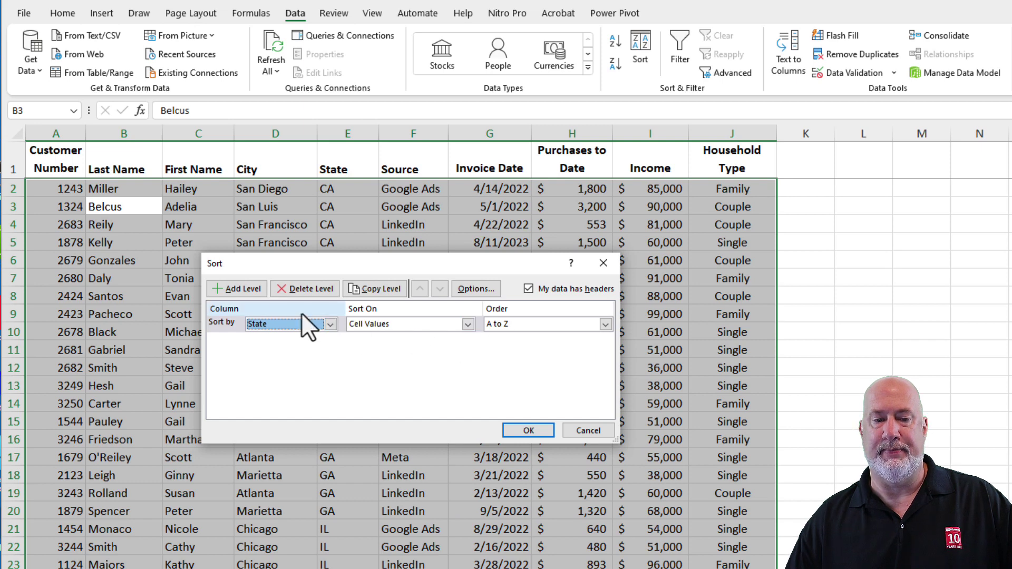
click(245, 290)
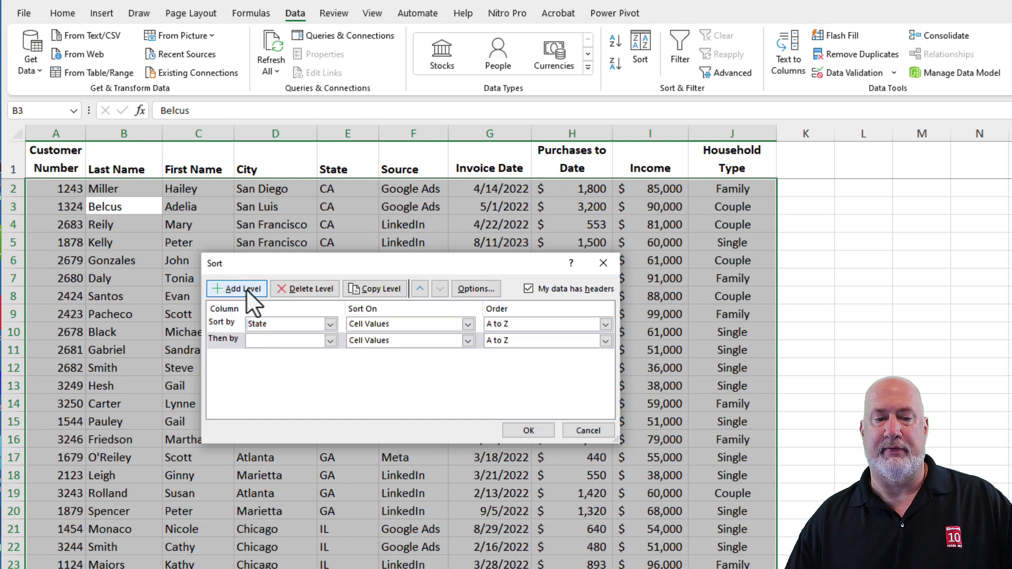
click(329, 341)
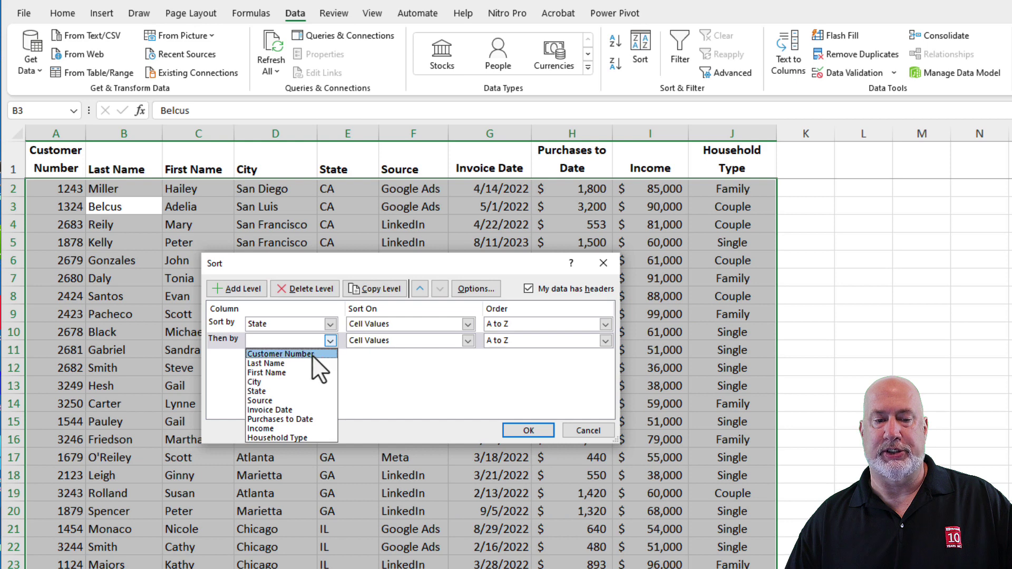
click(287, 382)
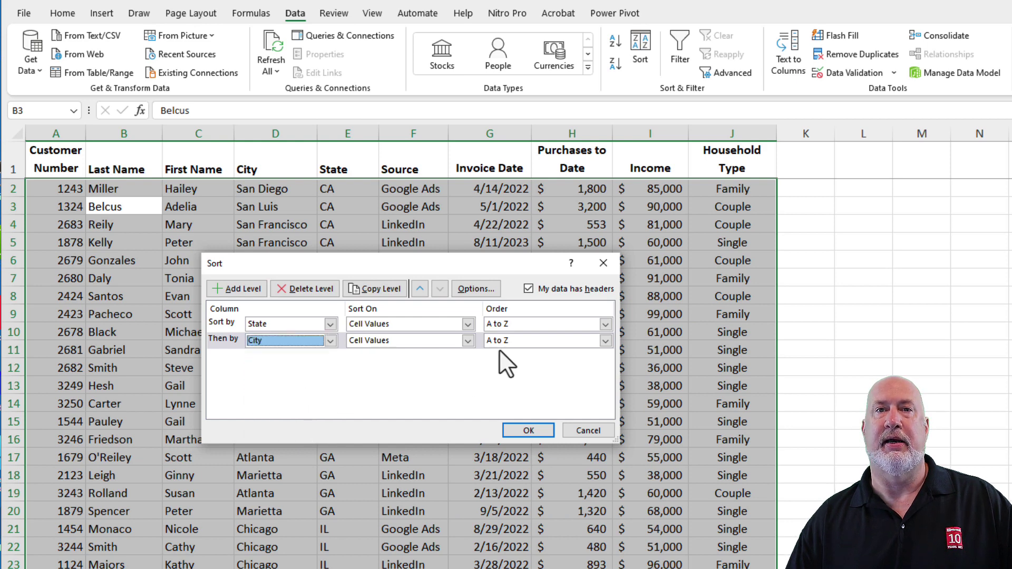
- Add Source and Household Type as third and fourth levels, all A to Z, and apply
click(230, 289)
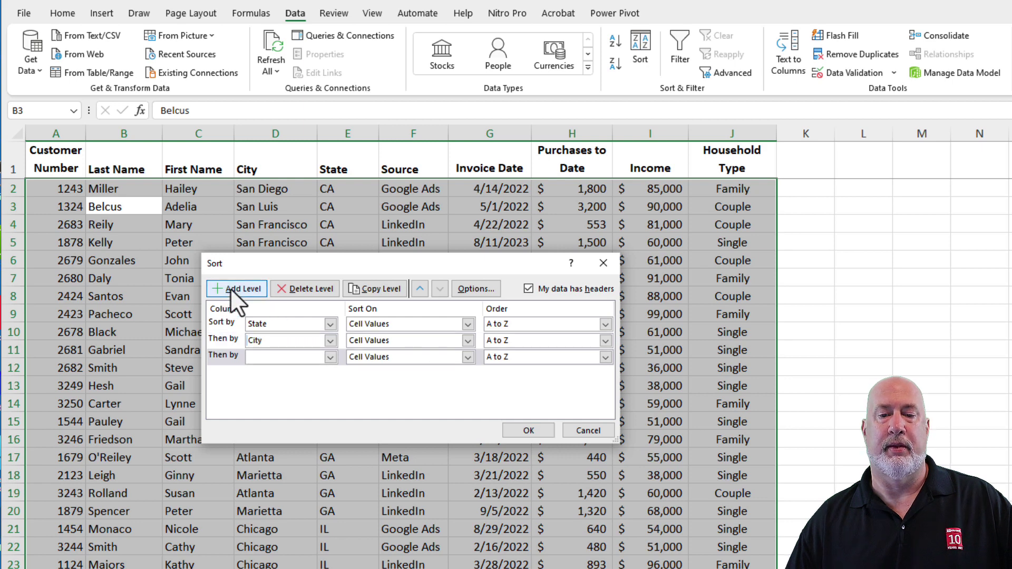
click(330, 359)
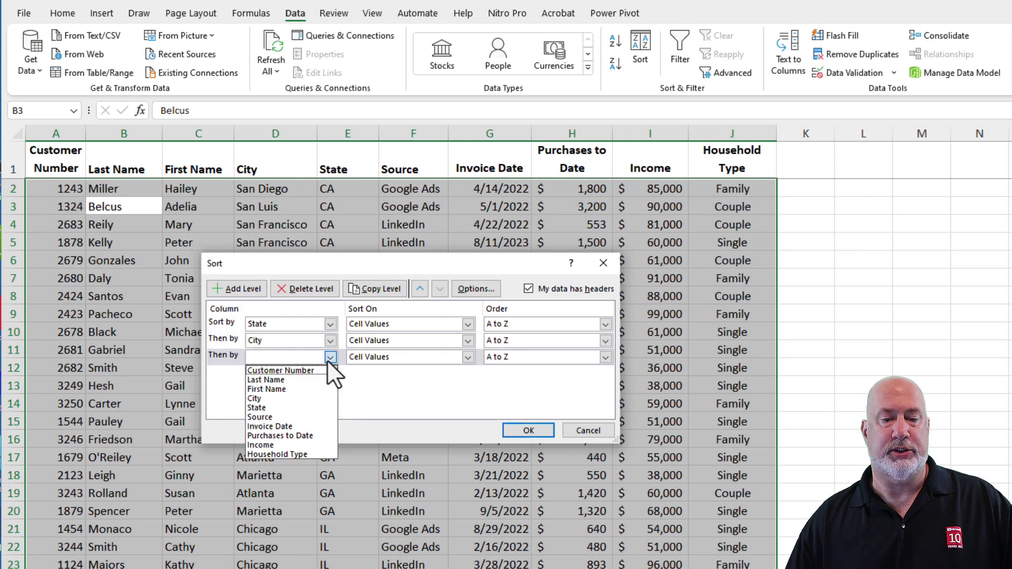
click(299, 416)
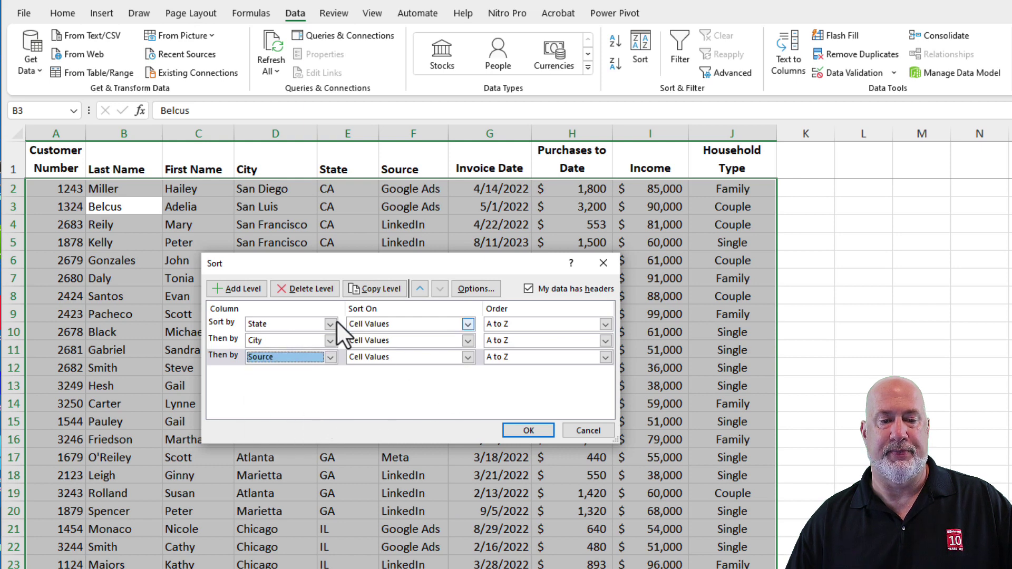
click(245, 290)
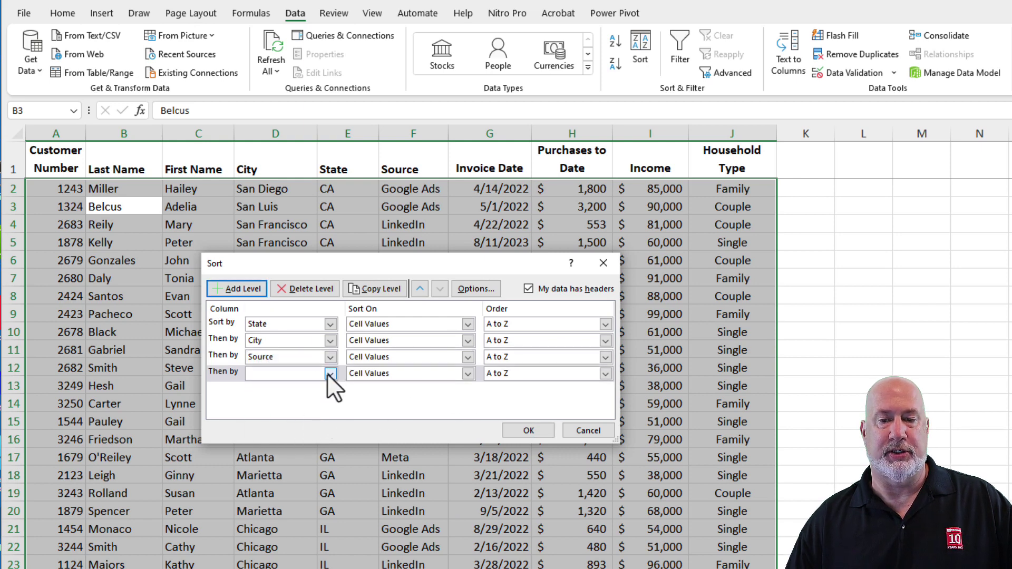
click(329, 373)
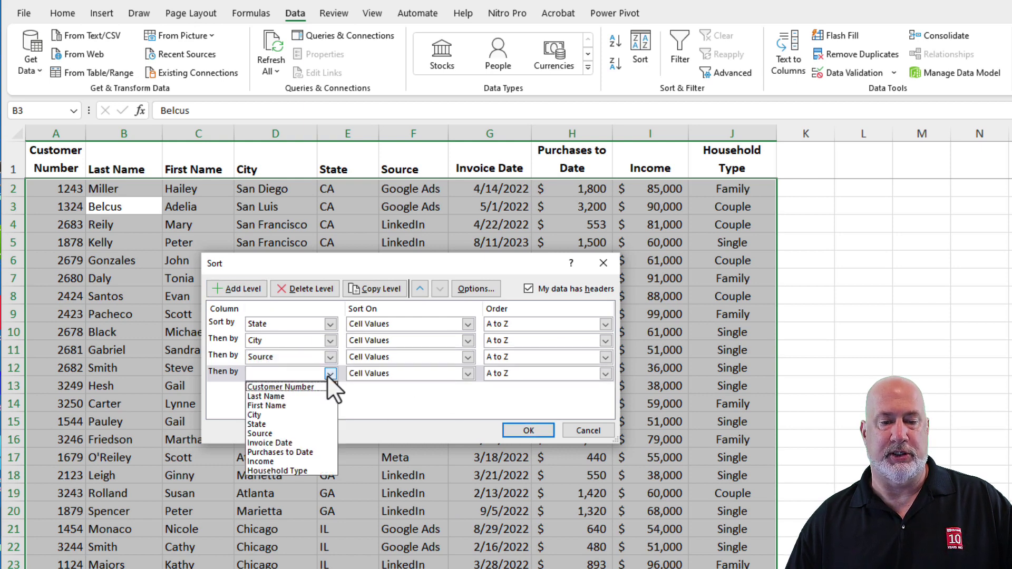
click(299, 465)
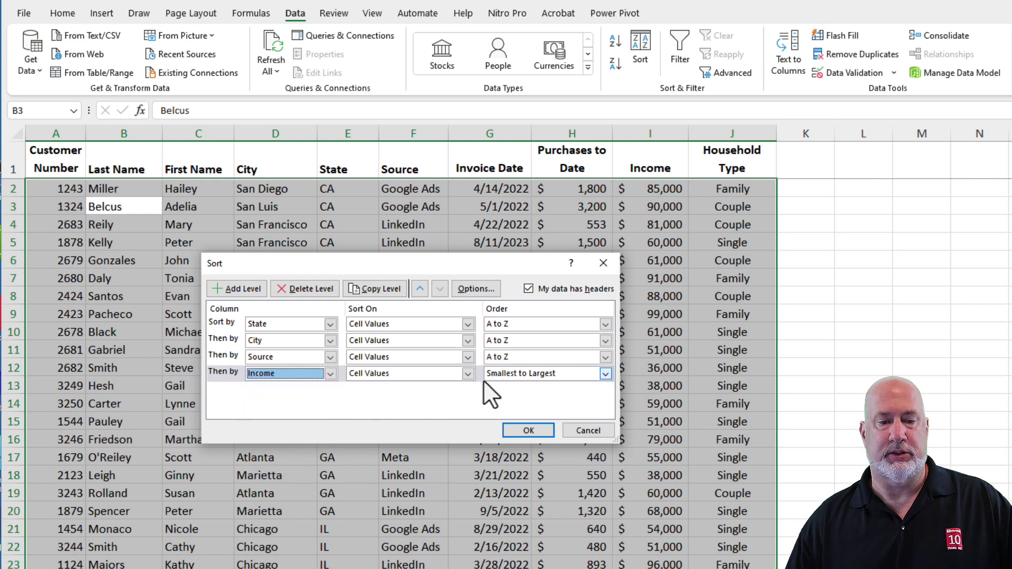
click(321, 376)
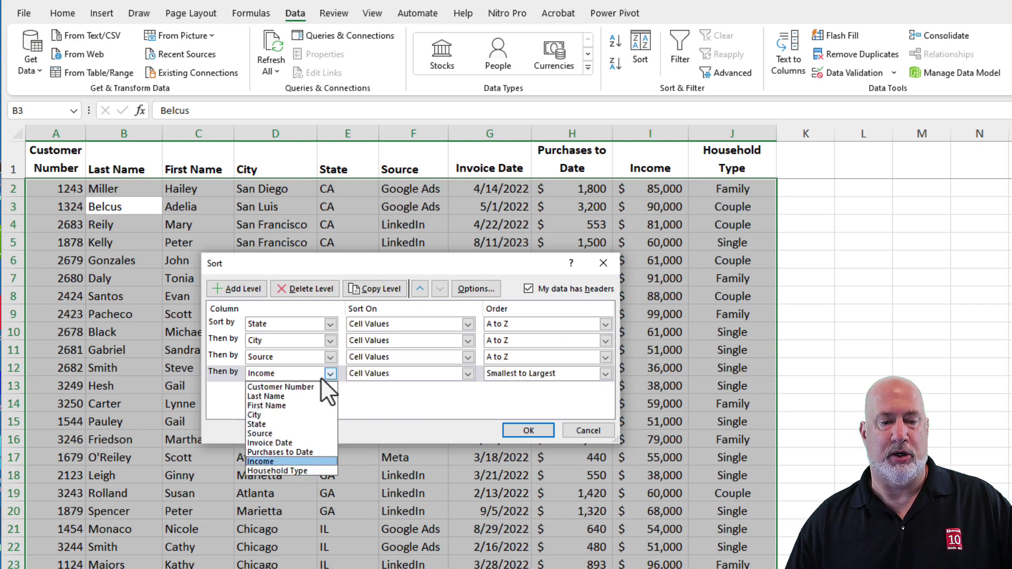
click(285, 471)
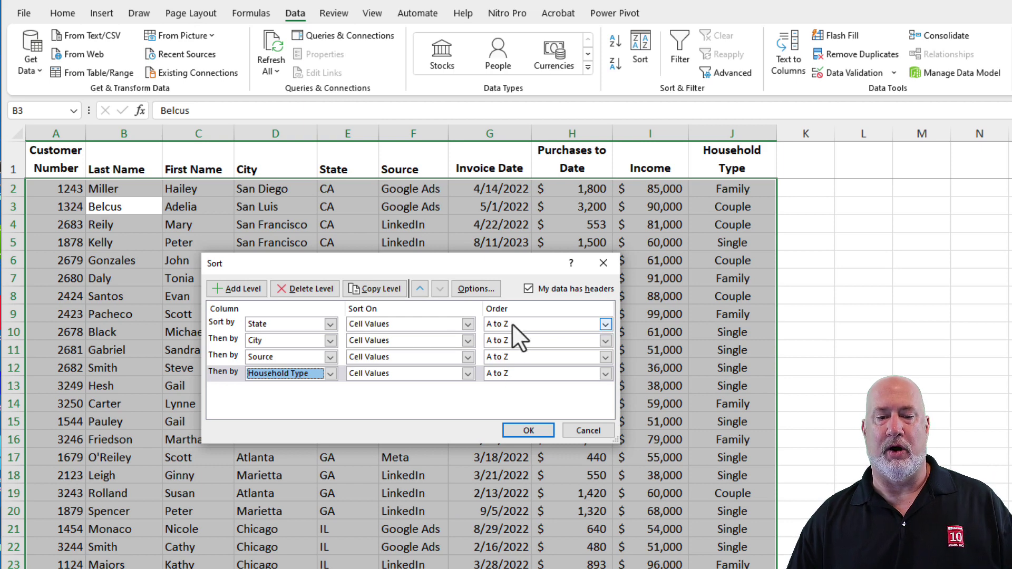
click(520, 429)
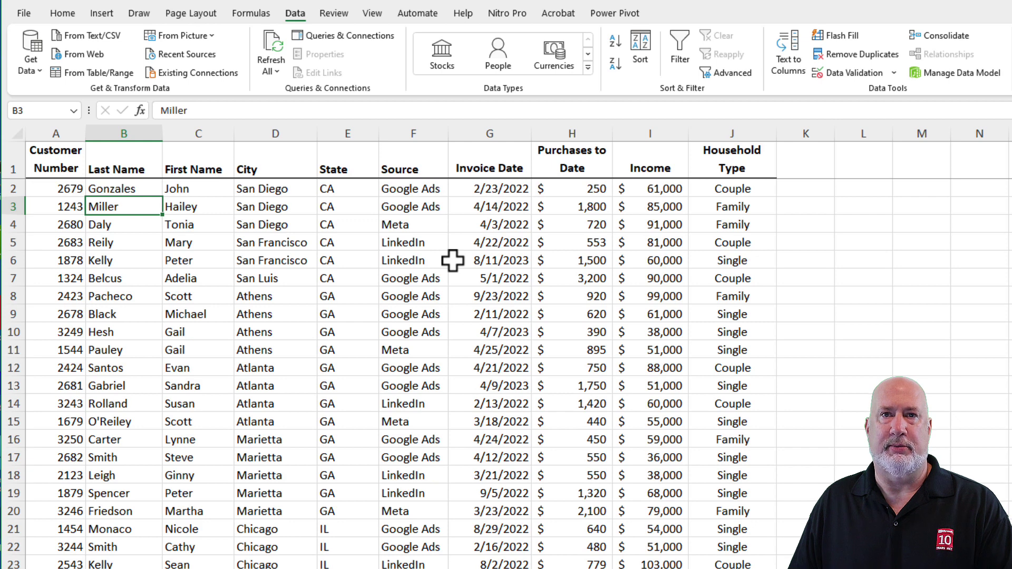
click(469, 207)
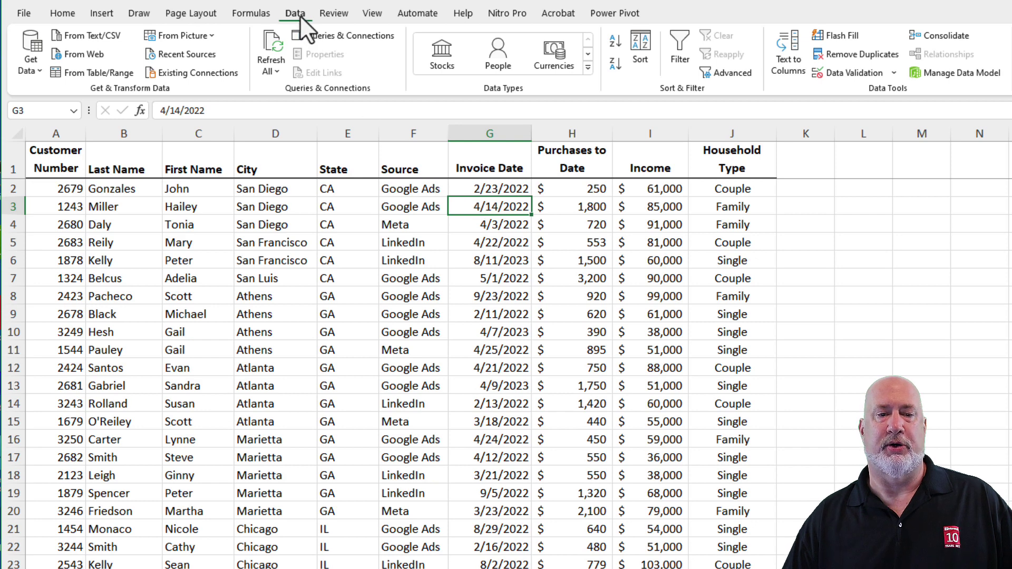
- In the Sort dialog, move the Household Type level above State, City and Source
click(640, 57)
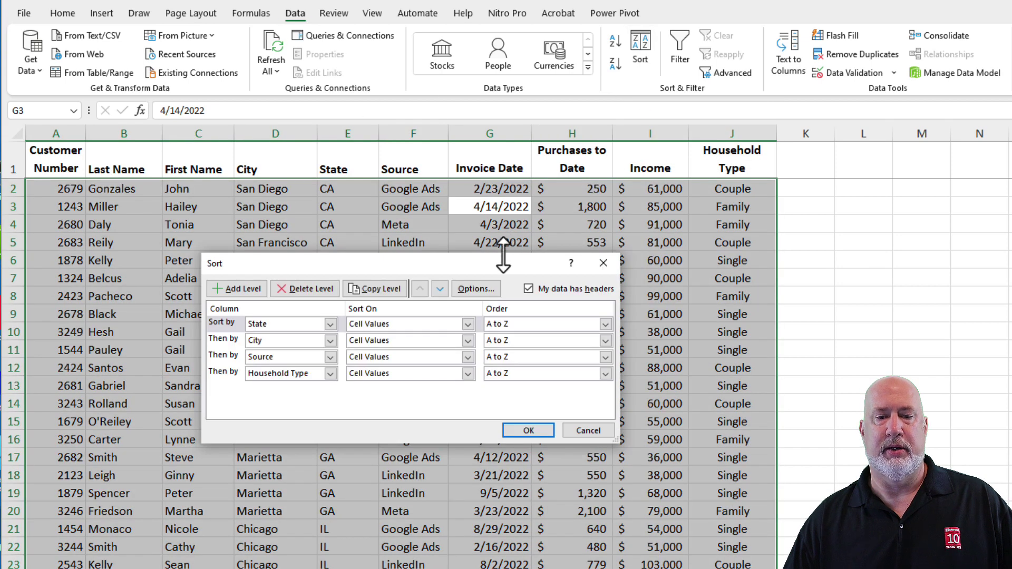
drag(482, 263, 486, 262)
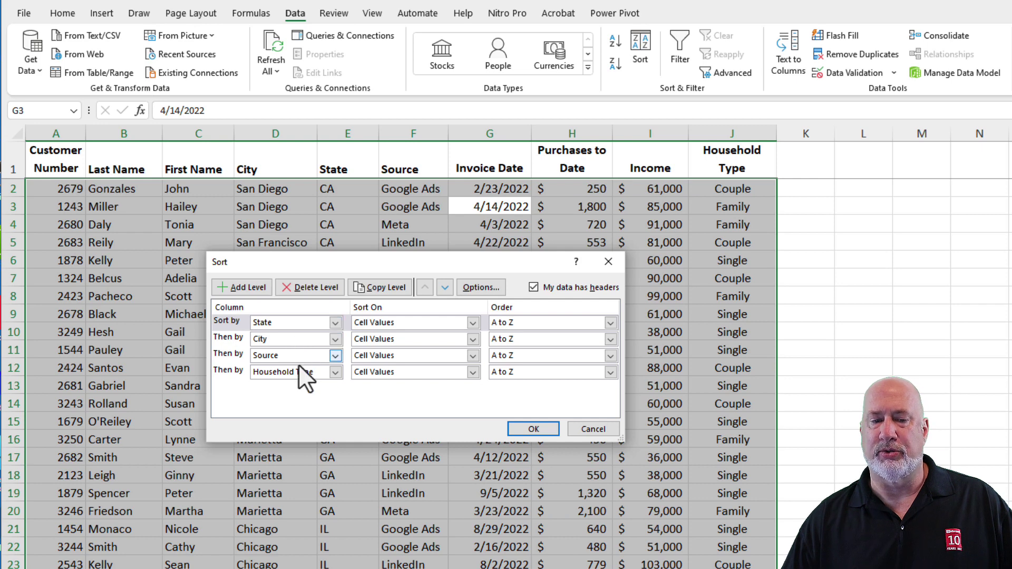
click(236, 369)
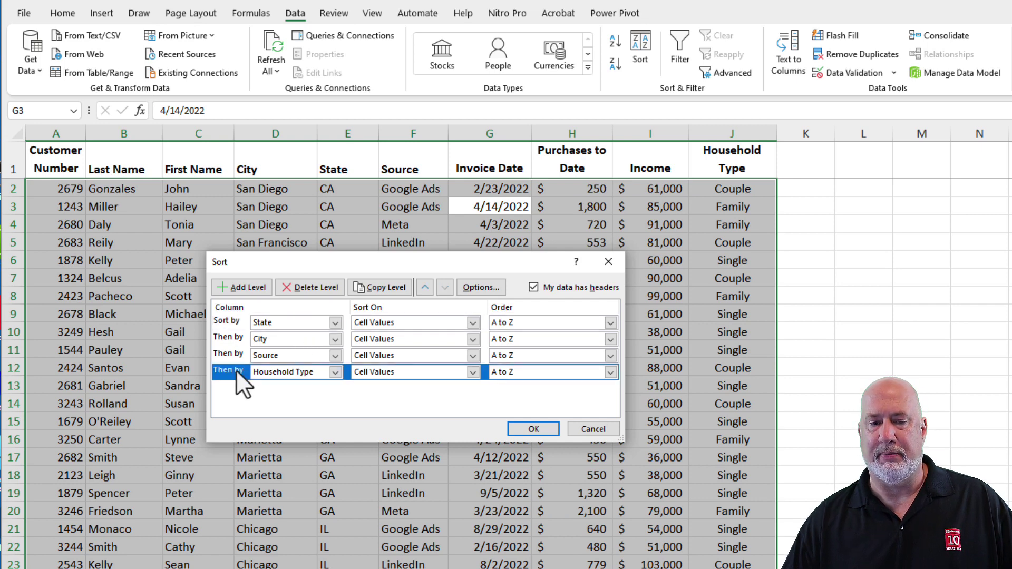
click(425, 287)
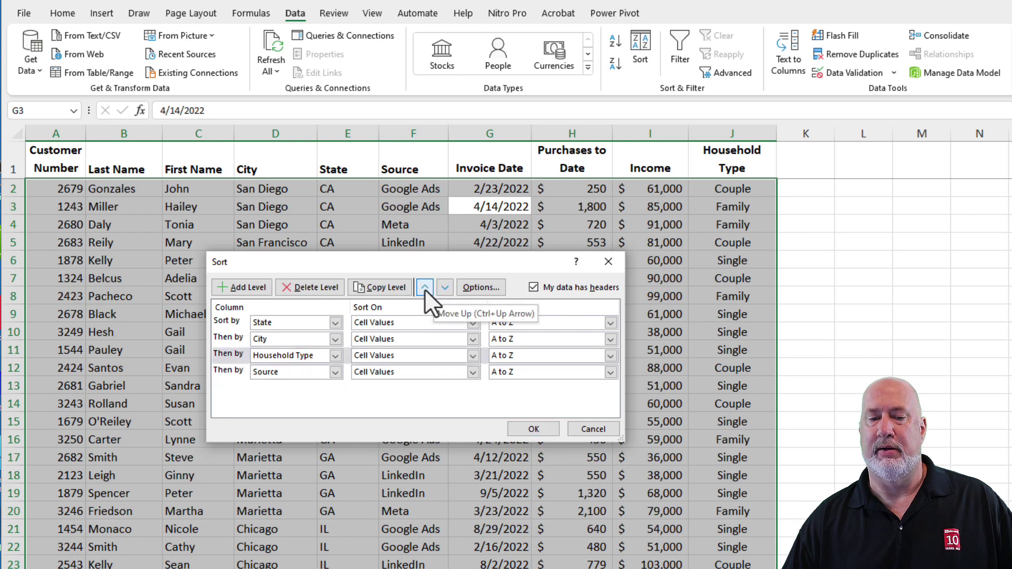
click(425, 288)
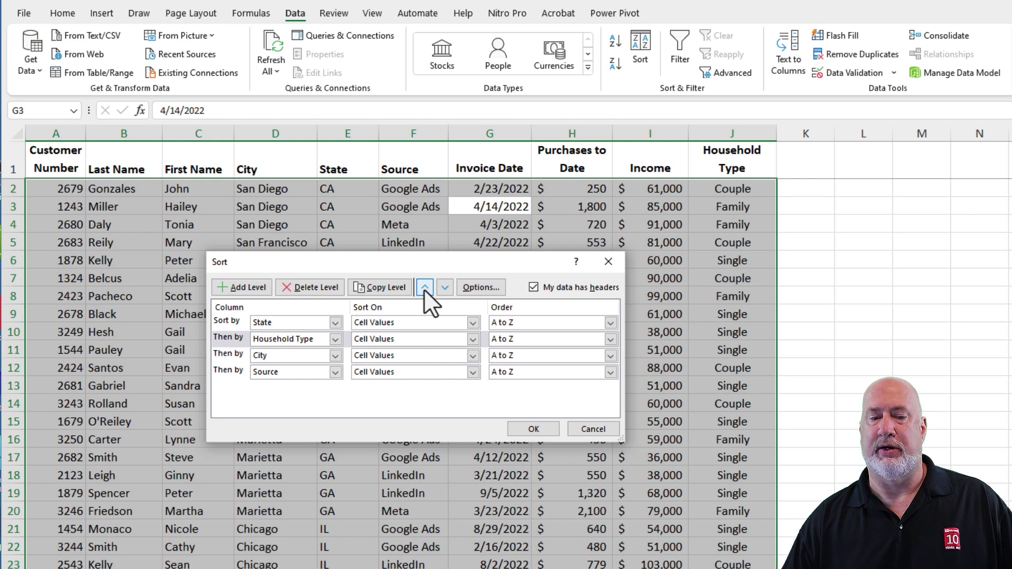
click(424, 288)
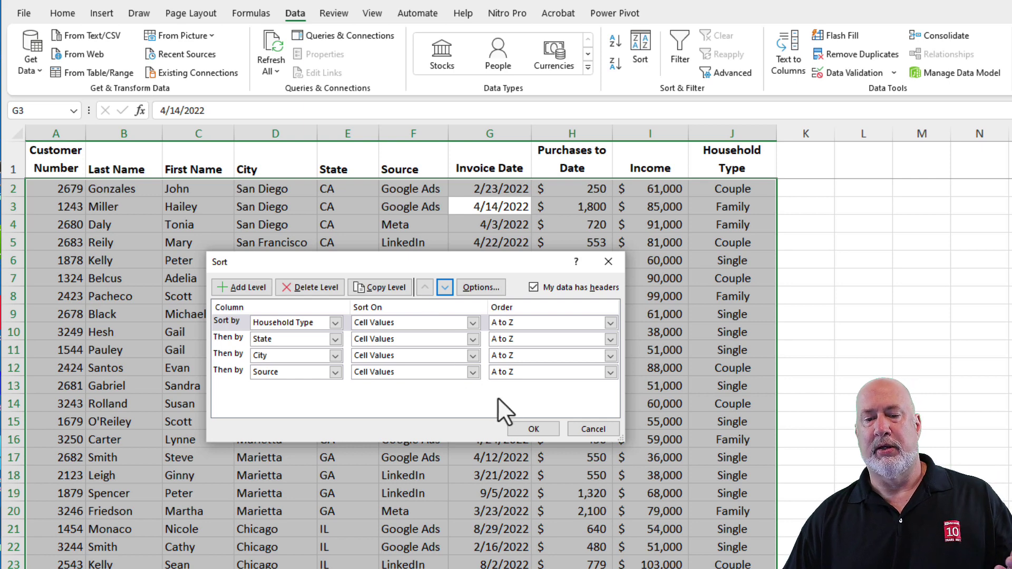
click(532, 429)
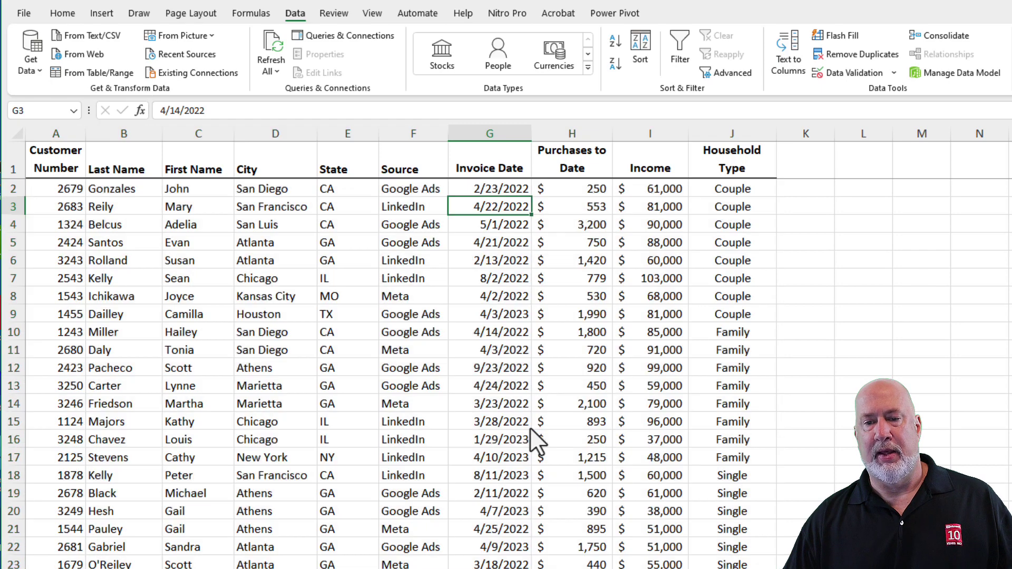